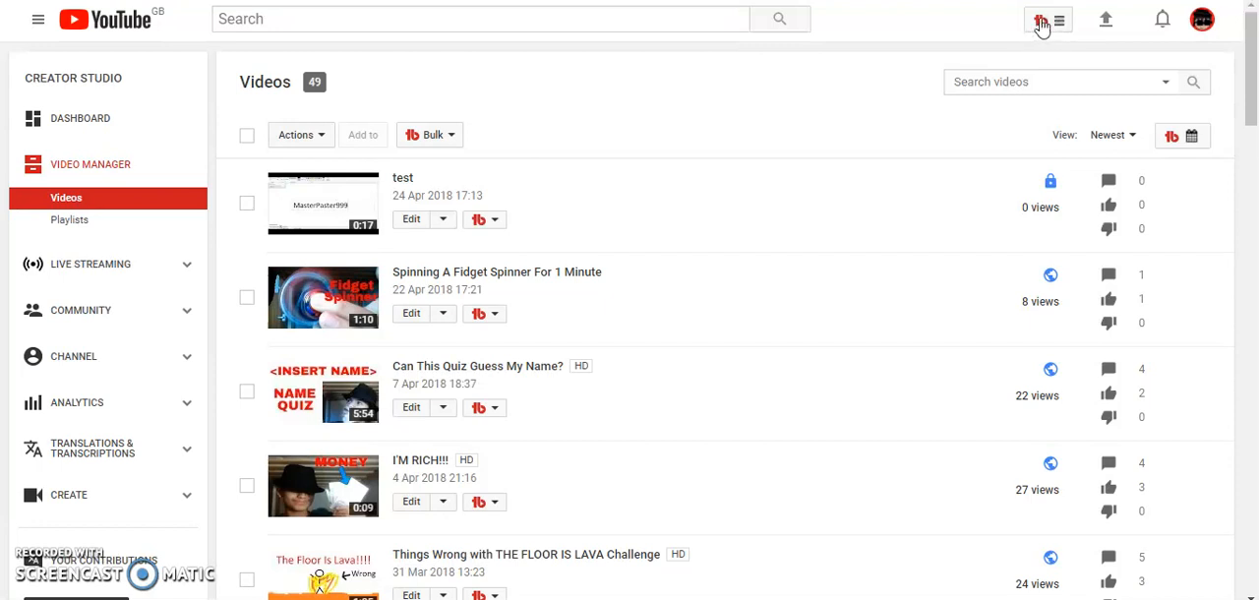
Step: Open the Thumbnail Generator for the test video, choose a solid colour background and continue to layers
left_click(492, 226)
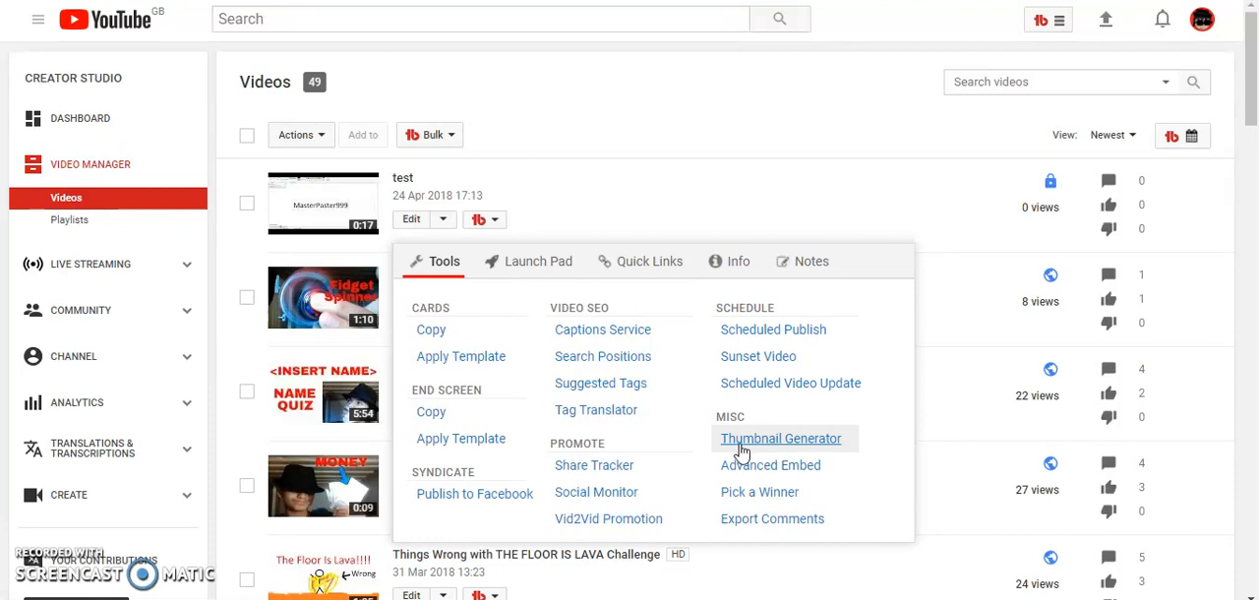
left_click(783, 440)
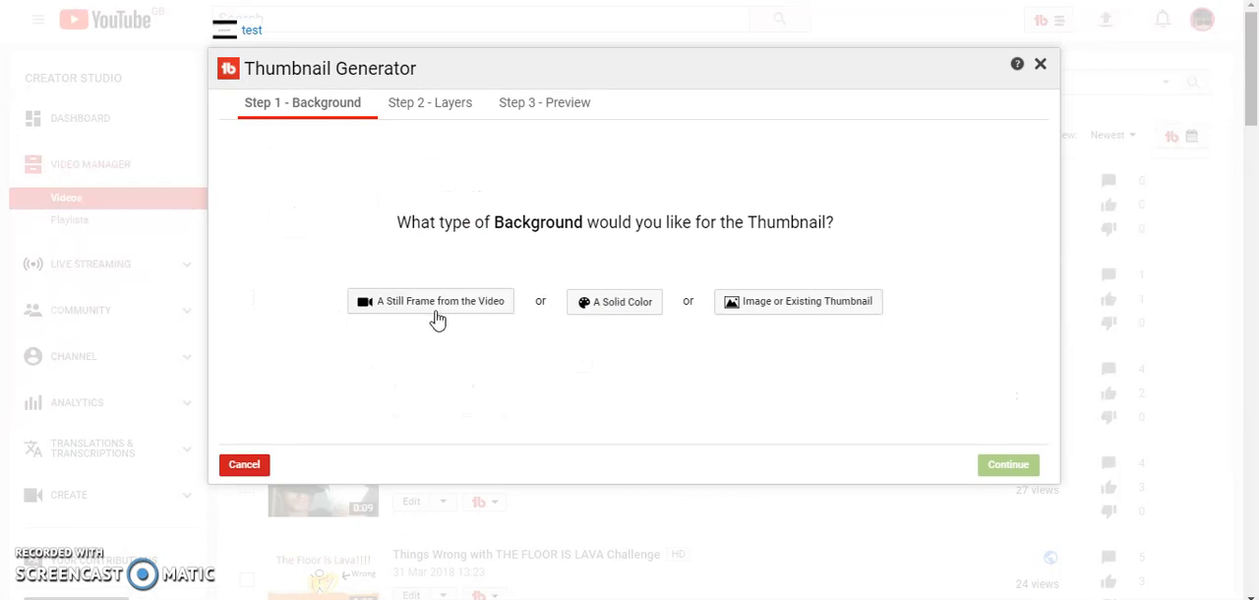
left_click(621, 304)
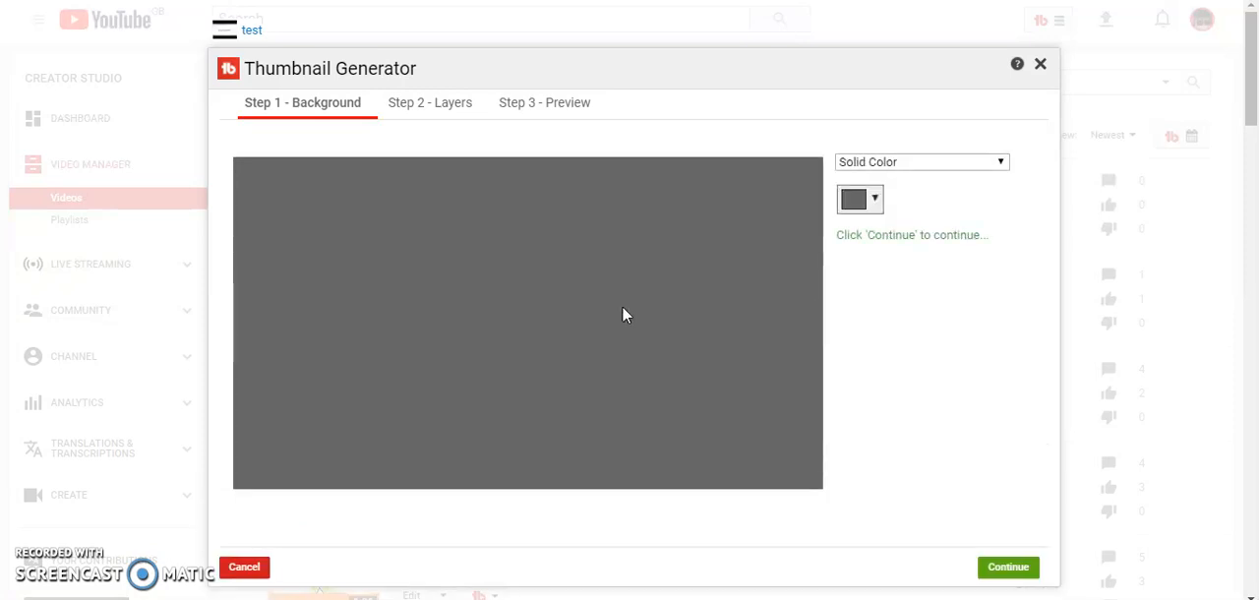
left_click(1010, 568)
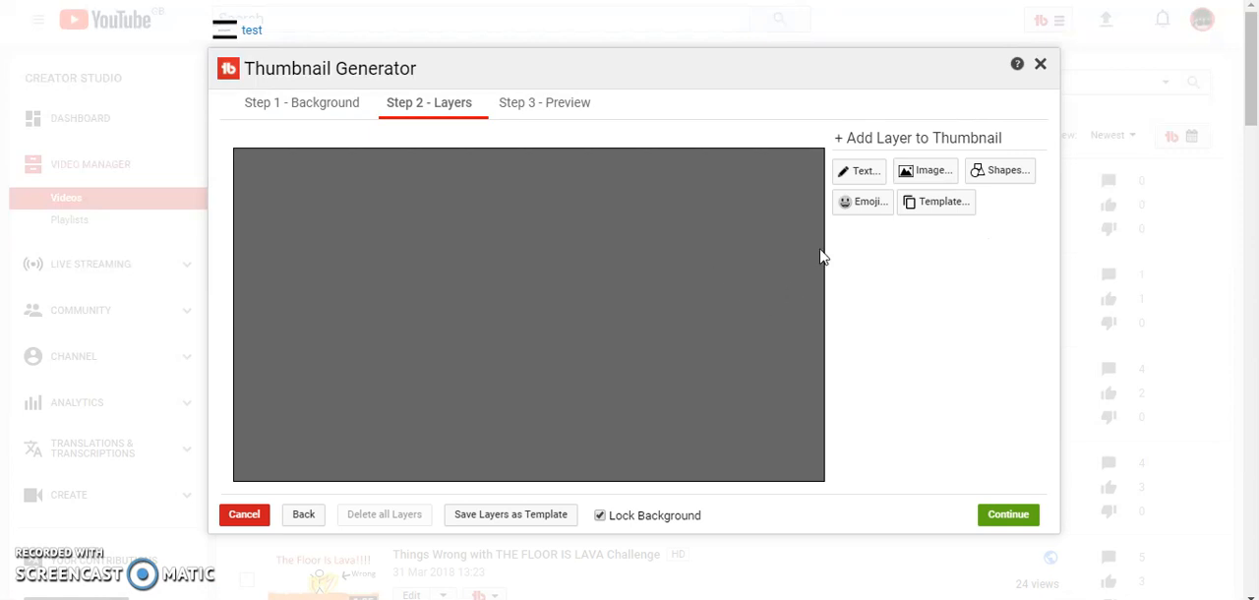
Step: Add a text layer reading hi with colour #004eff
left_click(858, 175)
key("BackSpace")
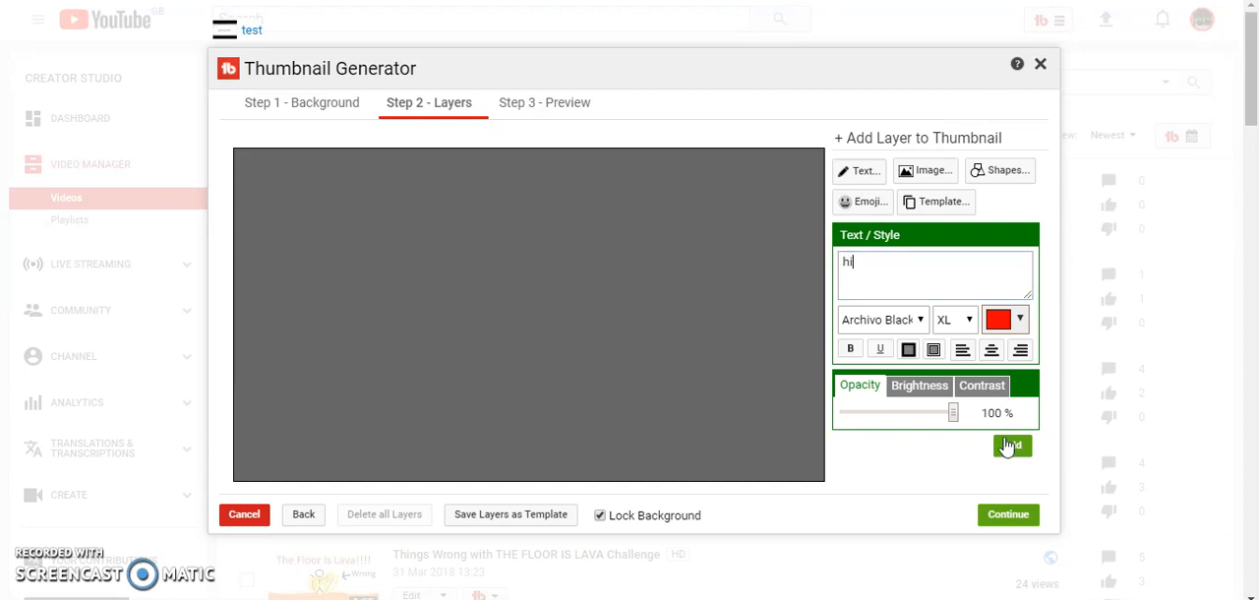
left_click(1019, 321)
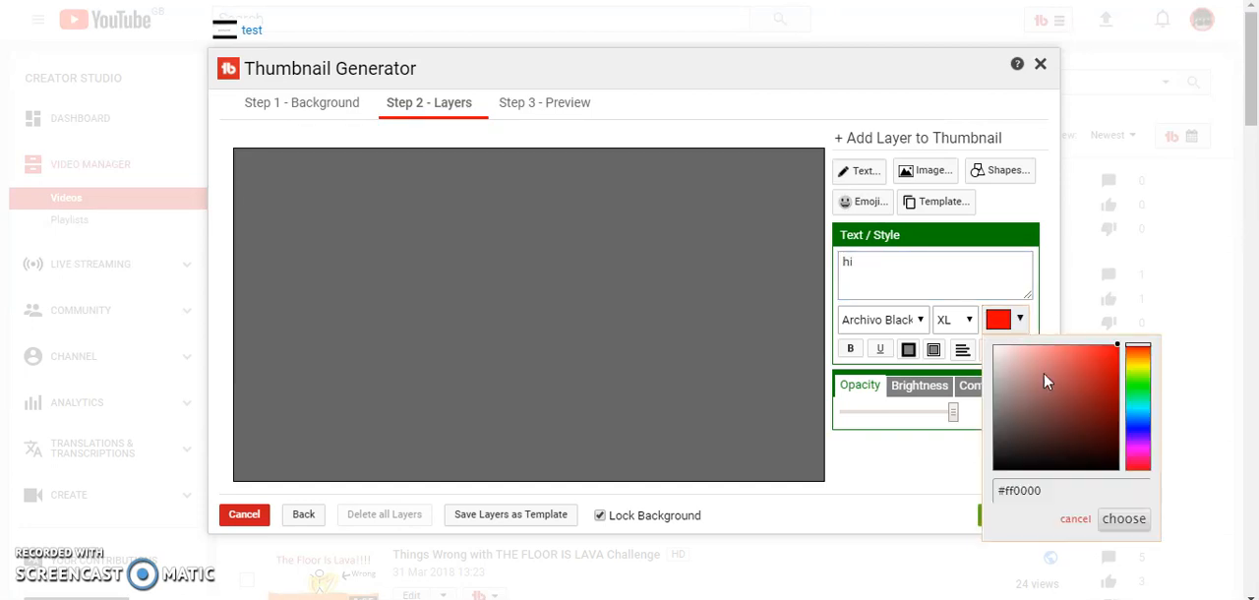
left_click_drag(1137, 407, 1138, 439)
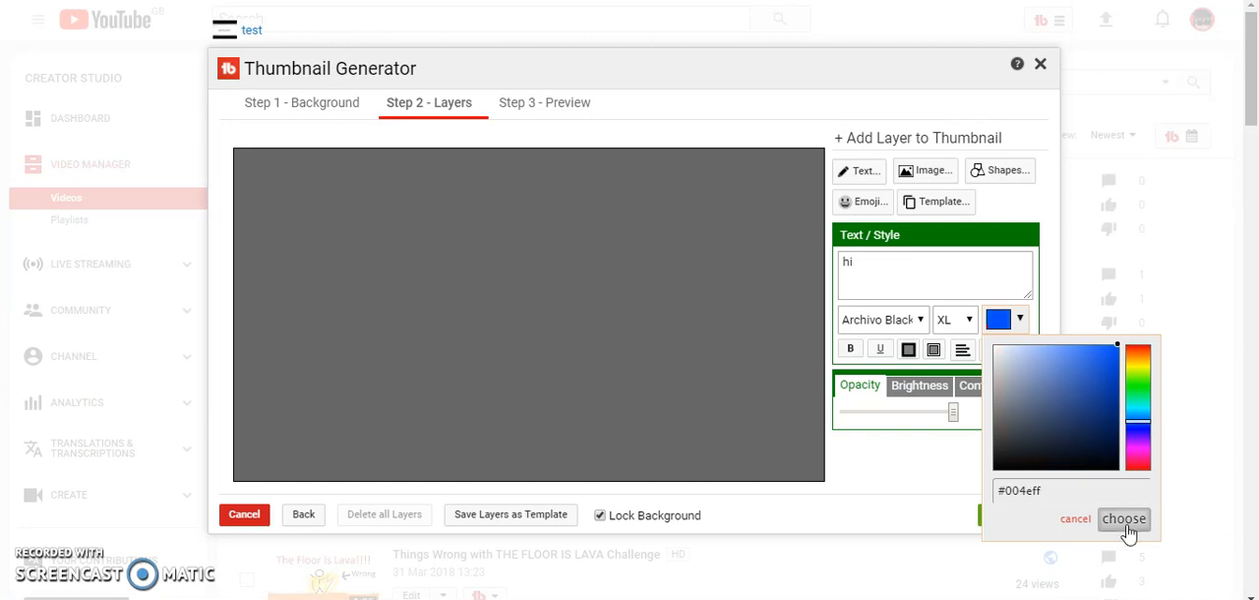
left_click(1125, 519)
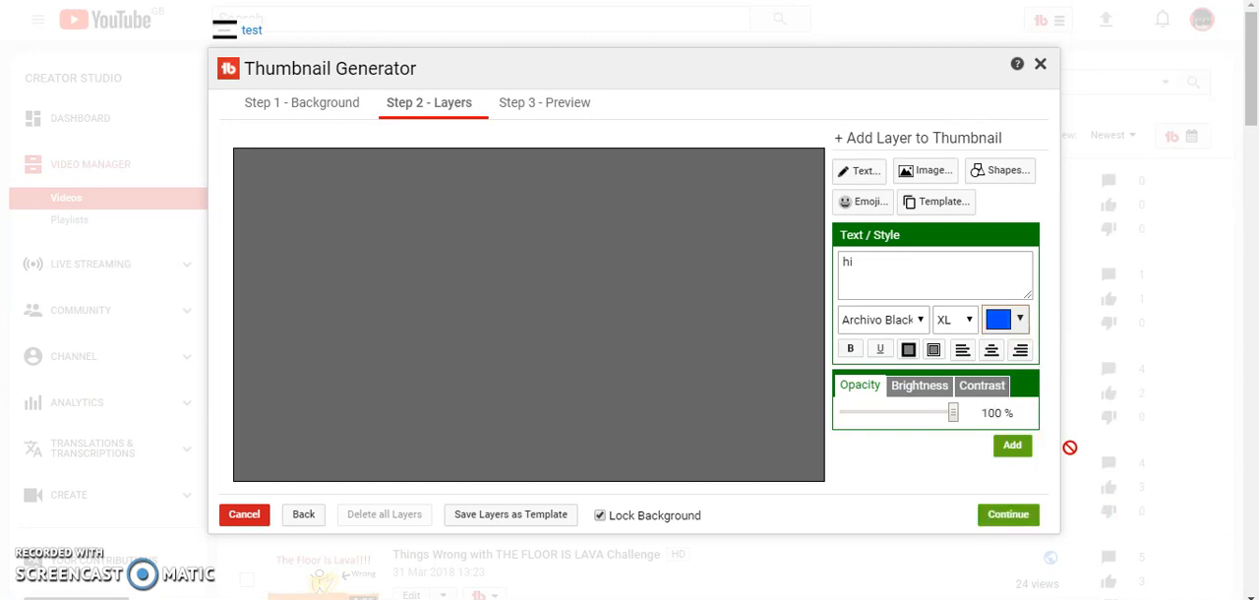
left_click(1014, 448)
Step: Move, rotate and enlarge the hi text, then delete that layer
left_click_drag(393, 250, 461, 289)
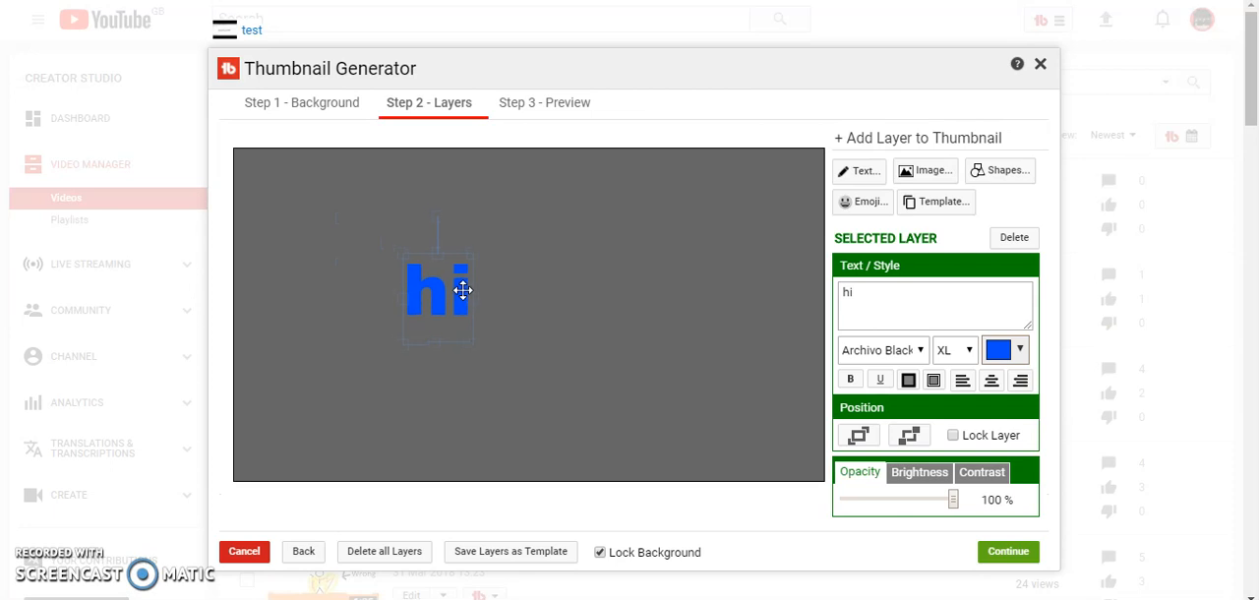
left_click_drag(436, 217, 500, 290)
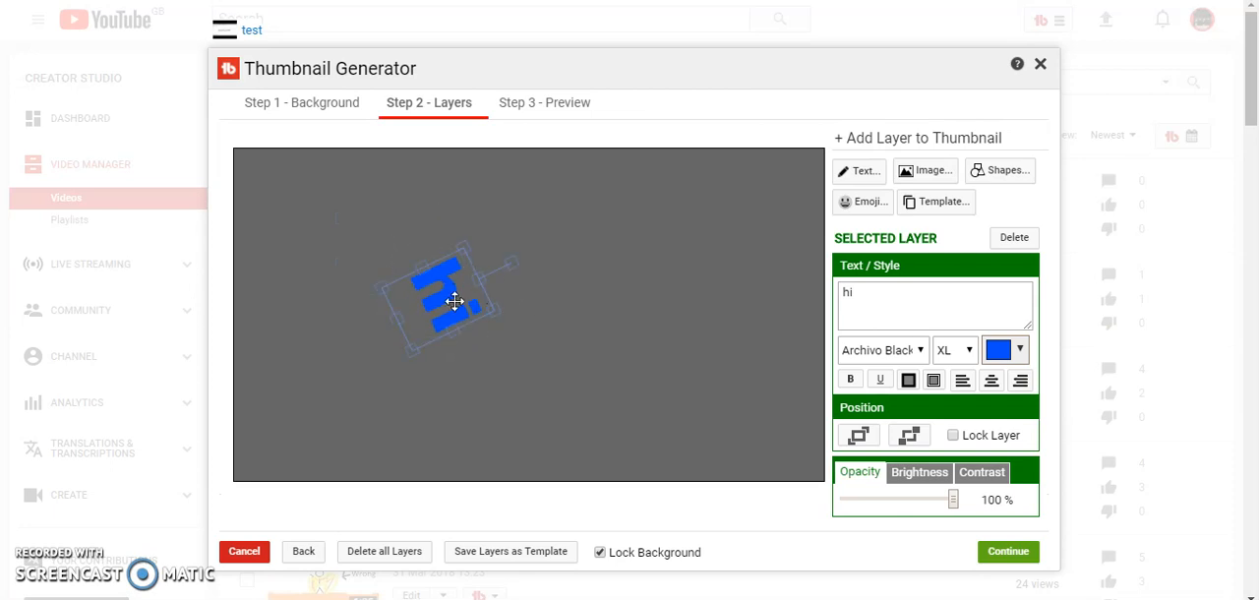
left_click_drag(410, 349, 686, 223)
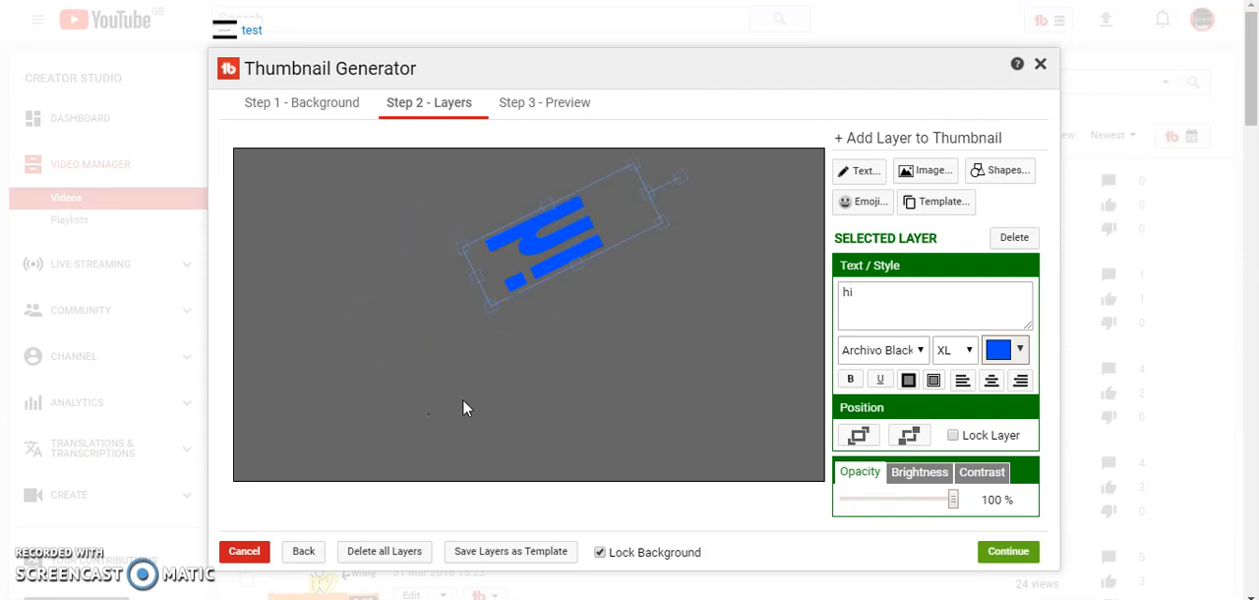
left_click(1014, 238)
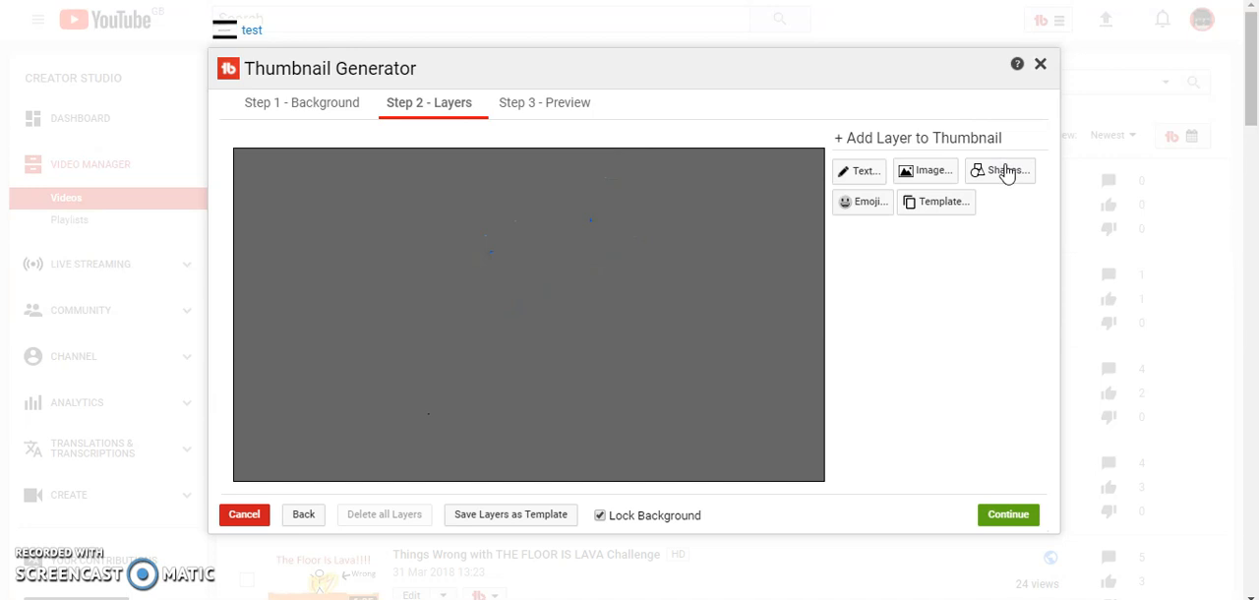
Step: Add a red circle shape layer to the thumbnail
left_click(1005, 173)
left_click(903, 275)
left_click(1015, 492)
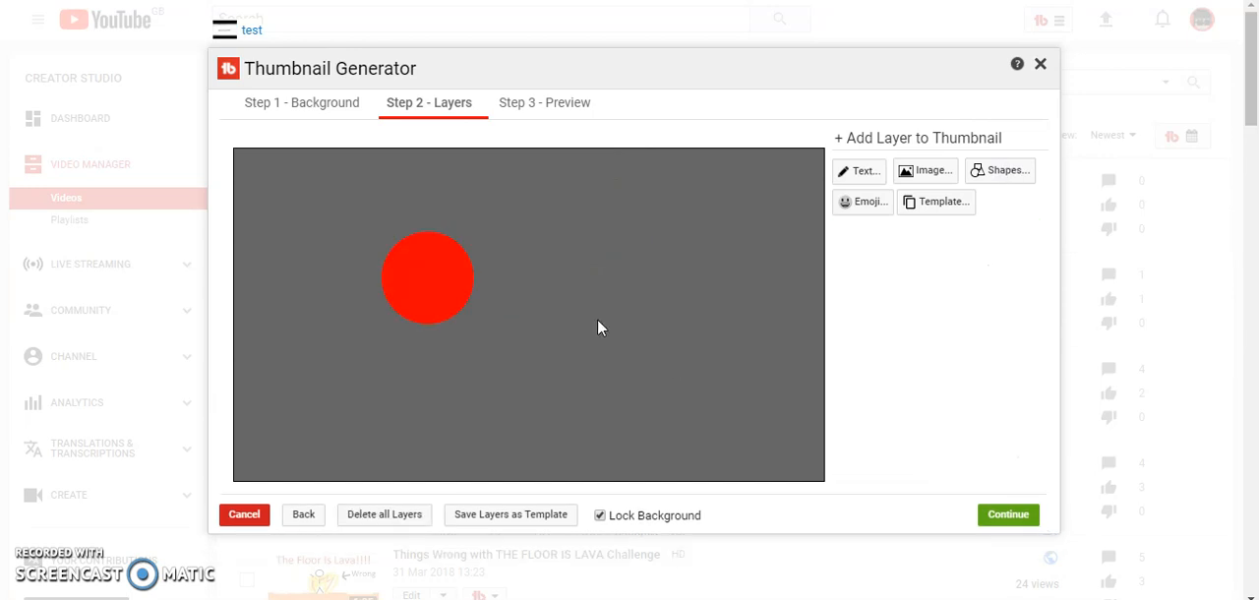
Step: Move and enlarge the circle, then delete that layer
left_click_drag(420, 284, 466, 266)
left_click_drag(518, 298, 608, 369)
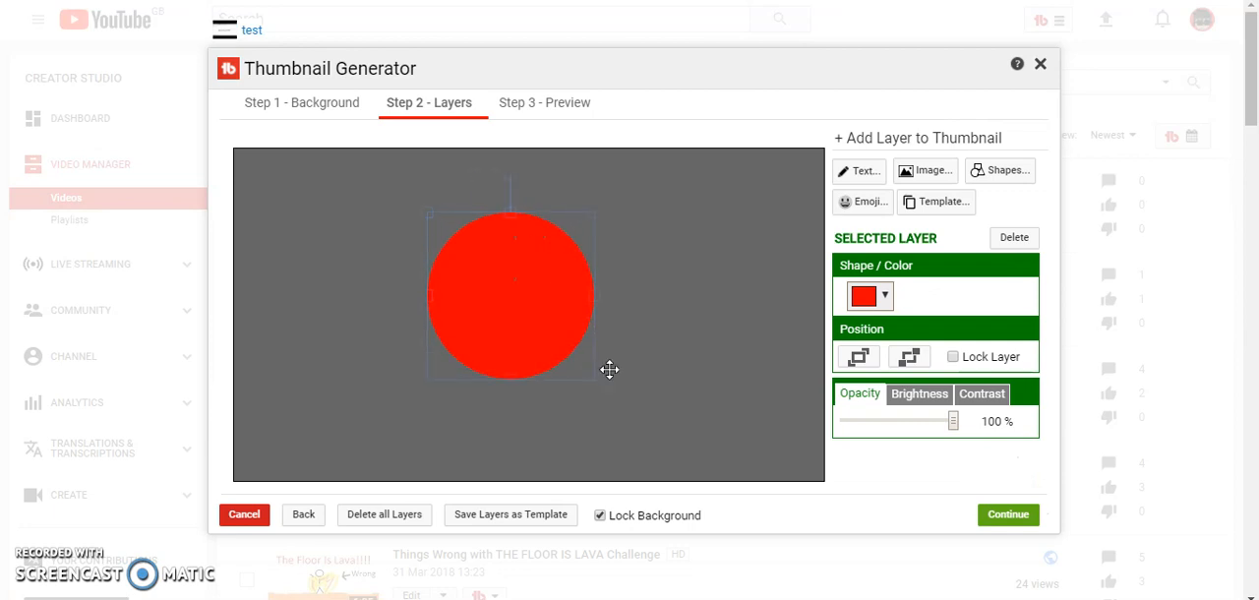
left_click(1013, 238)
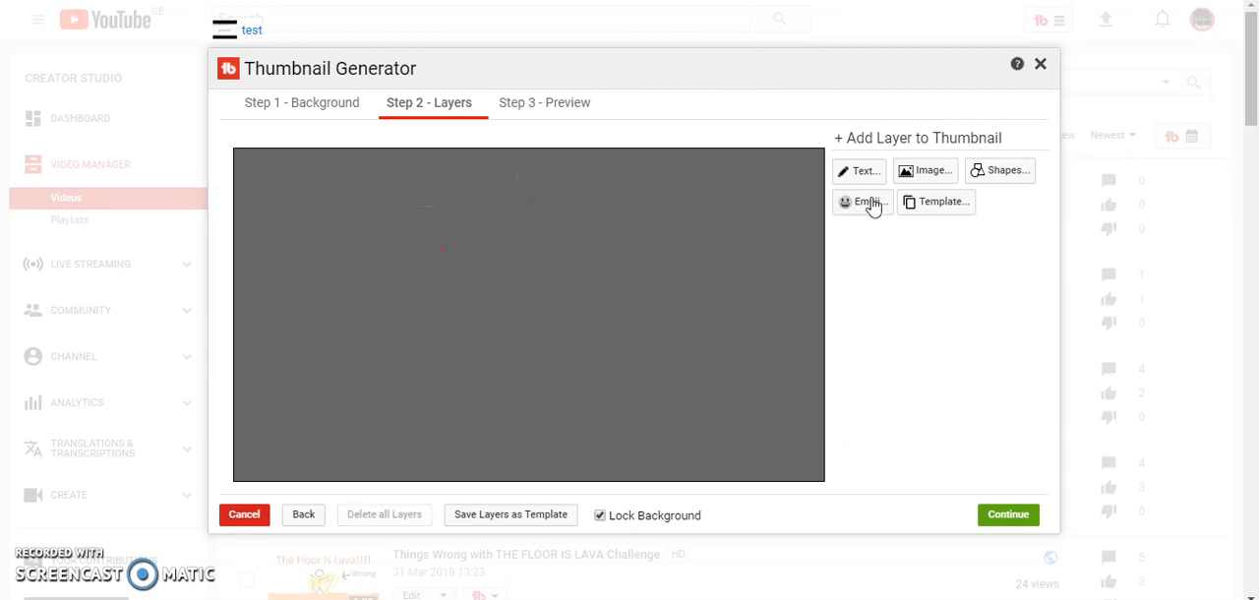
Step: Open the image layer options and delete the patterned custom image from the library
left_click(930, 173)
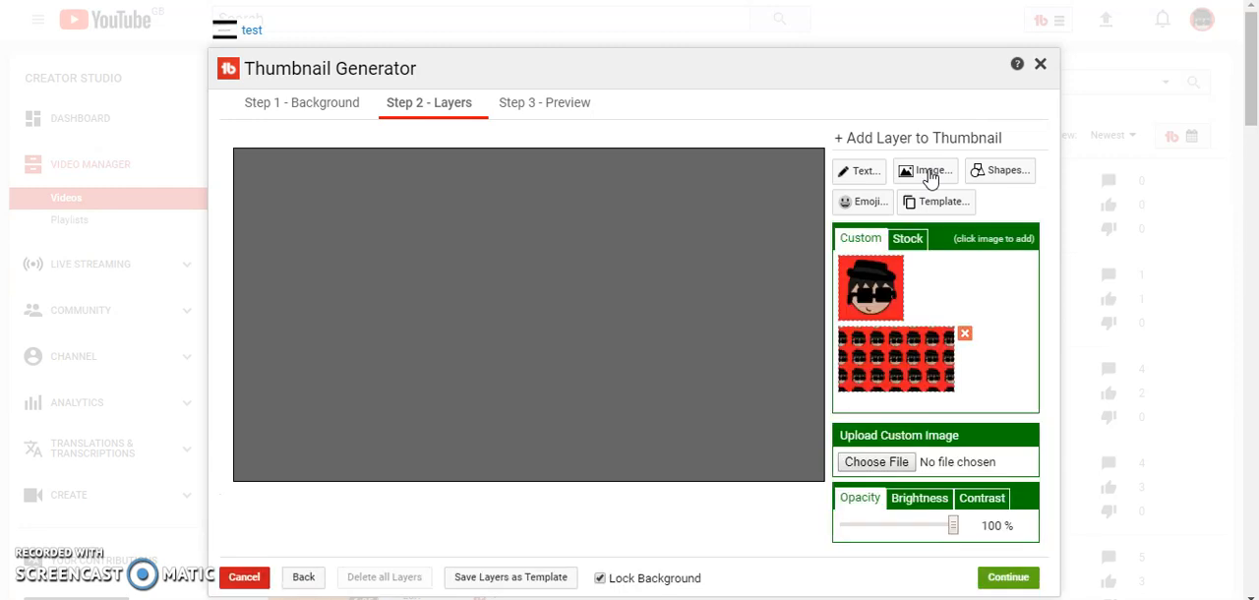
left_click(963, 334)
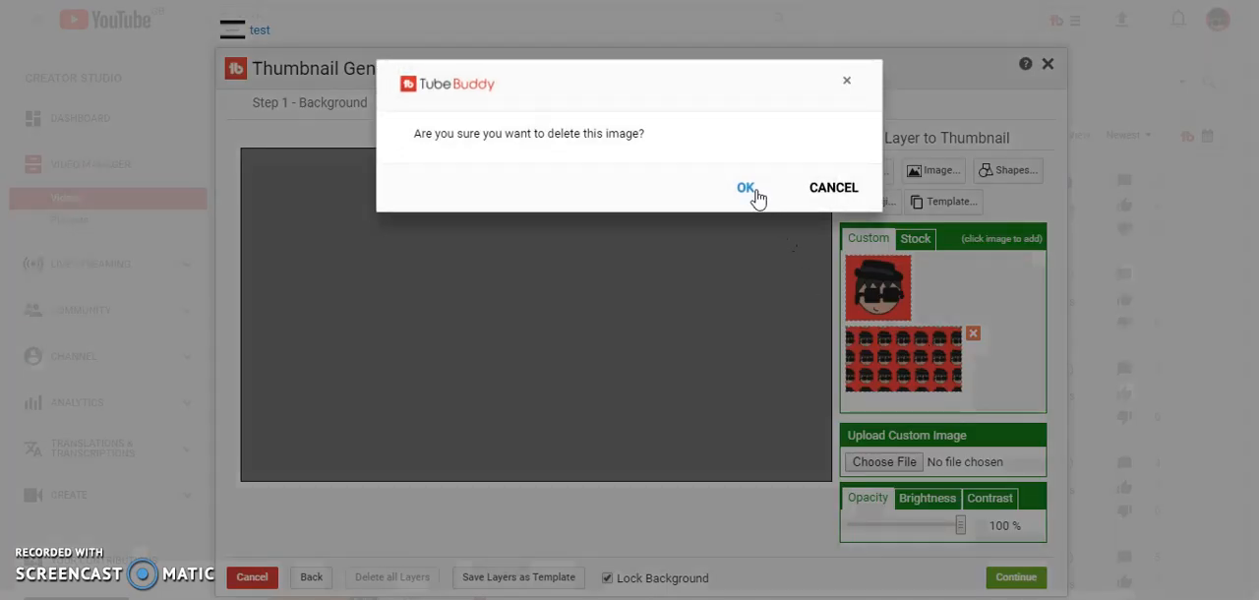
left_click(756, 193)
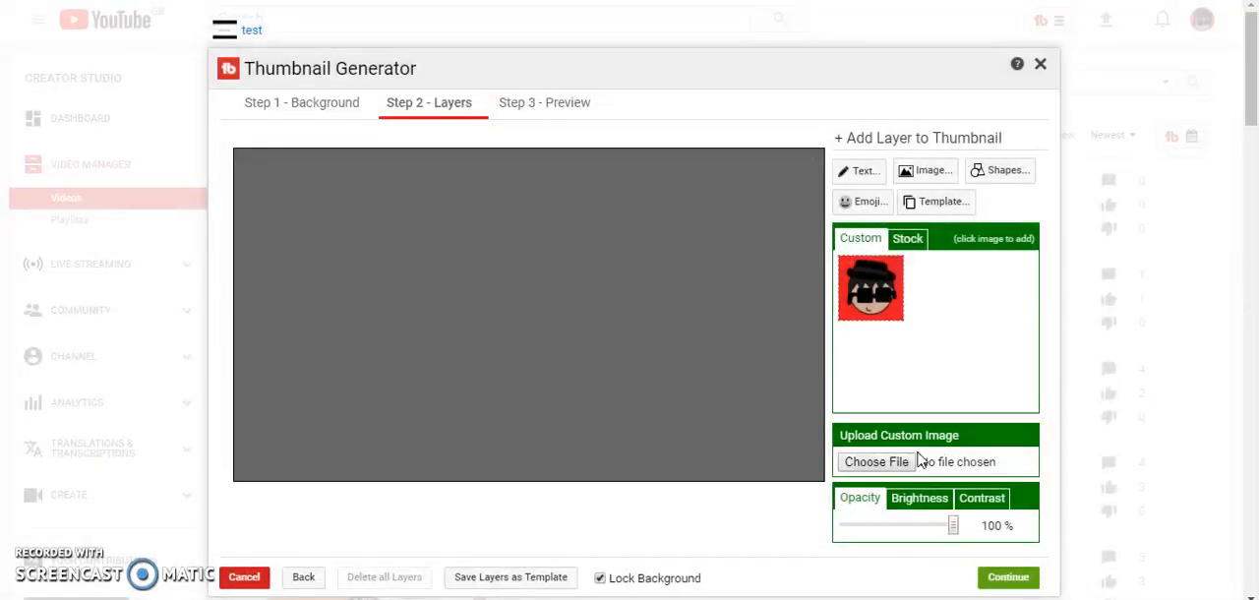
Step: Upload the Channel Art image as a custom image
left_click(855, 466)
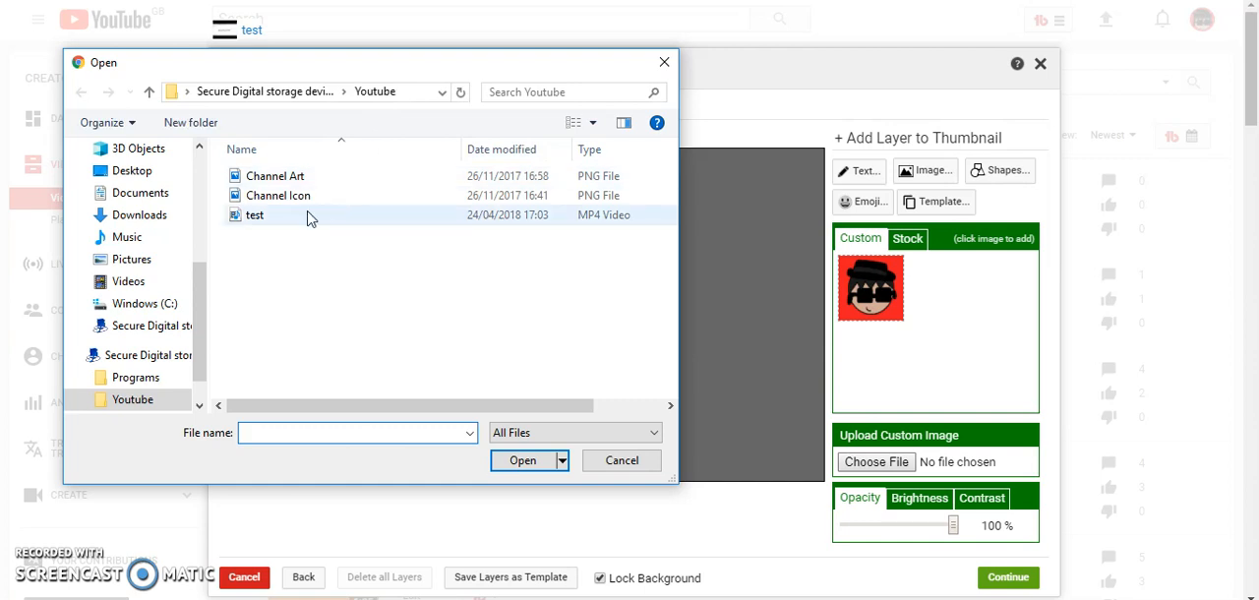
double_click(284, 177)
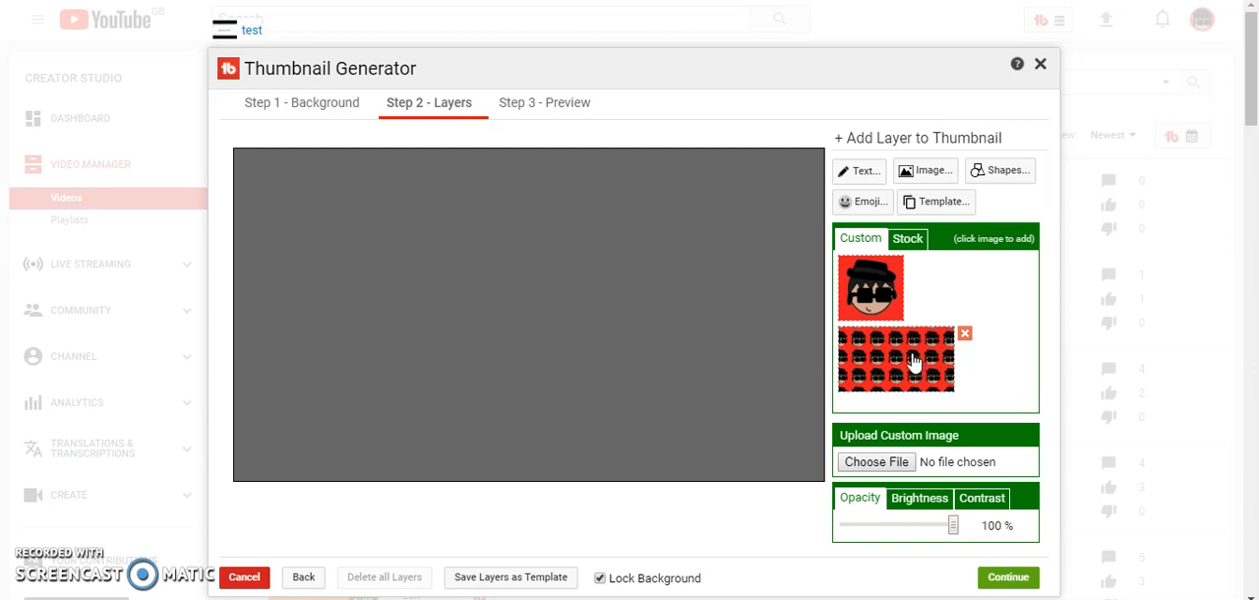
Step: Add the patterned image as a layer and reposition and enlarge it to cover the whole canvas
left_click(925, 364)
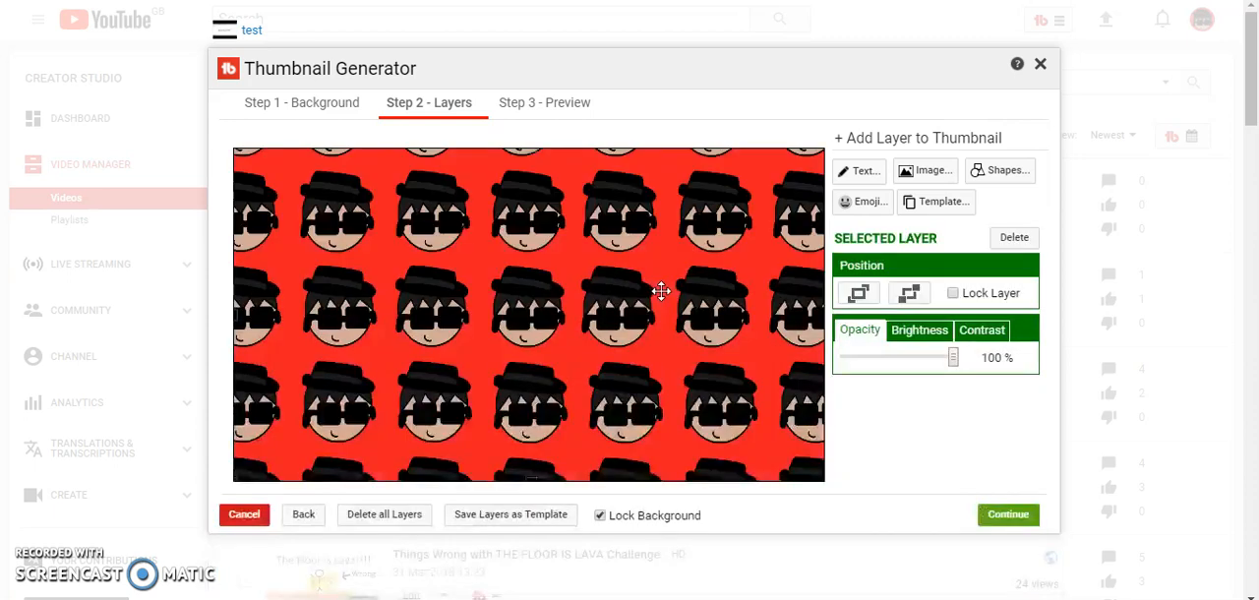
left_click_drag(524, 248, 425, 303)
left_click_drag(717, 199, 402, 369)
left_click_drag(324, 405, 538, 262)
mouse_move(617, 380)
left_mouse_down()
mouse_move(653, 427)
mouse_move(613, 377)
left_mouse_up()
left_click_drag(616, 295, 630, 295)
left_click_drag(482, 374, 499, 393)
mouse_move(494, 196)
left_mouse_down()
mouse_move(338, 306)
mouse_move(416, 357)
mouse_move(644, 363)
mouse_move(596, 220)
mouse_move(483, 188)
mouse_move(501, 193)
mouse_move(499, 211)
left_mouse_up()
left_click_drag(646, 384, 483, 268)
left_click_drag(708, 369, 944, 539)
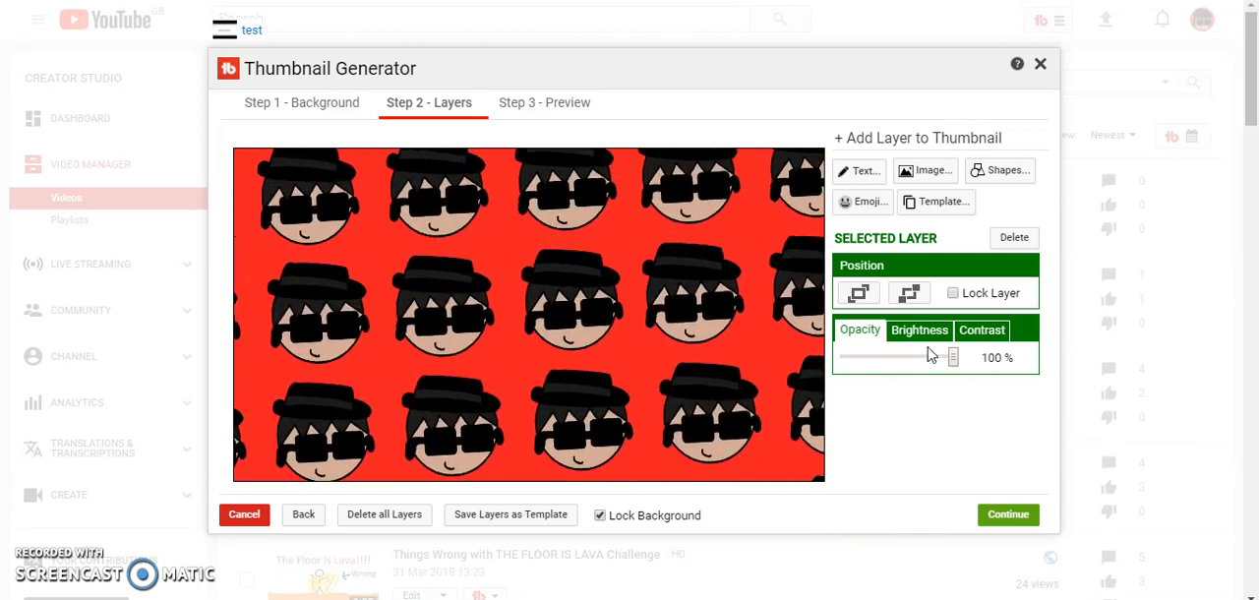
Step: Add a blue text layer reading subscribe
left_click(880, 173)
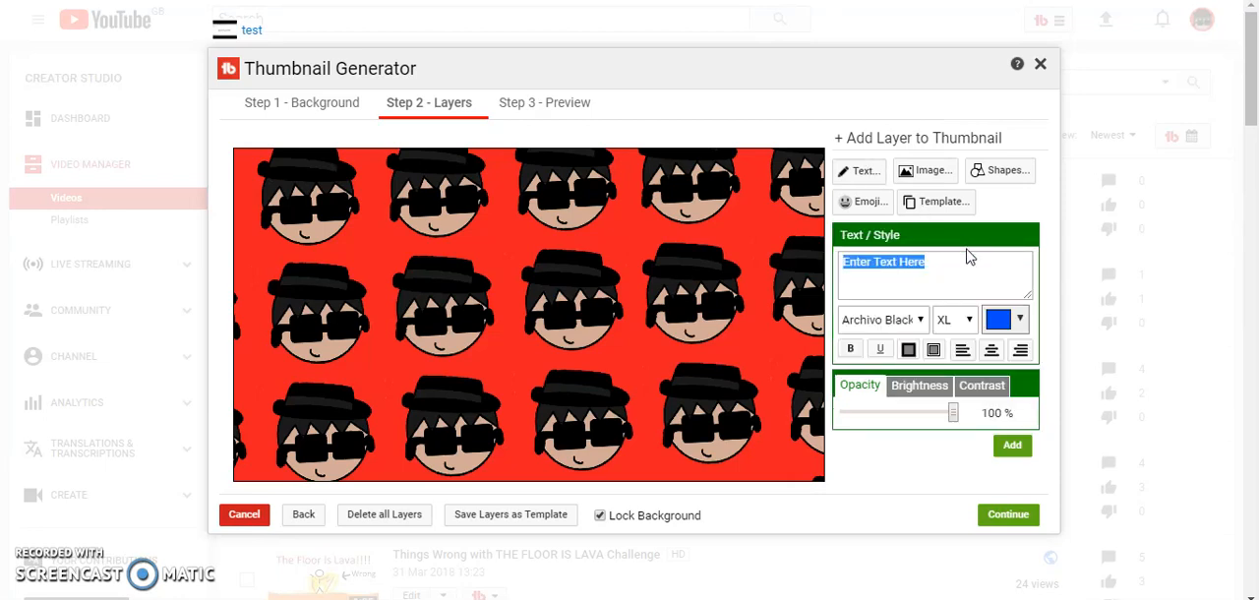
key("BackSpace")
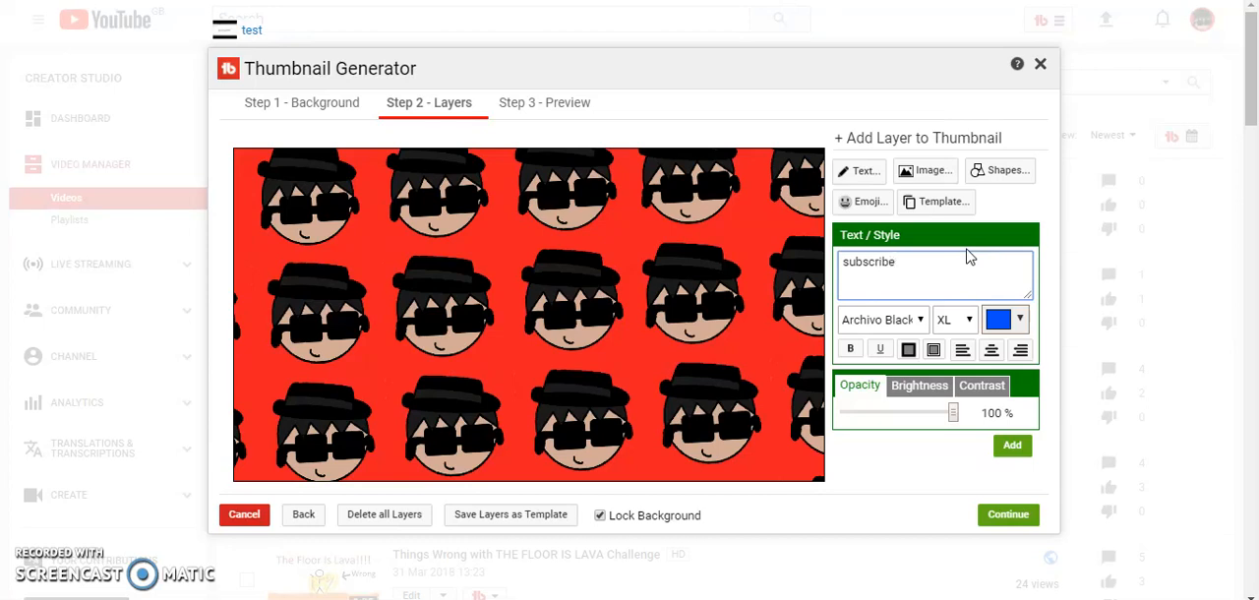
left_click(1016, 445)
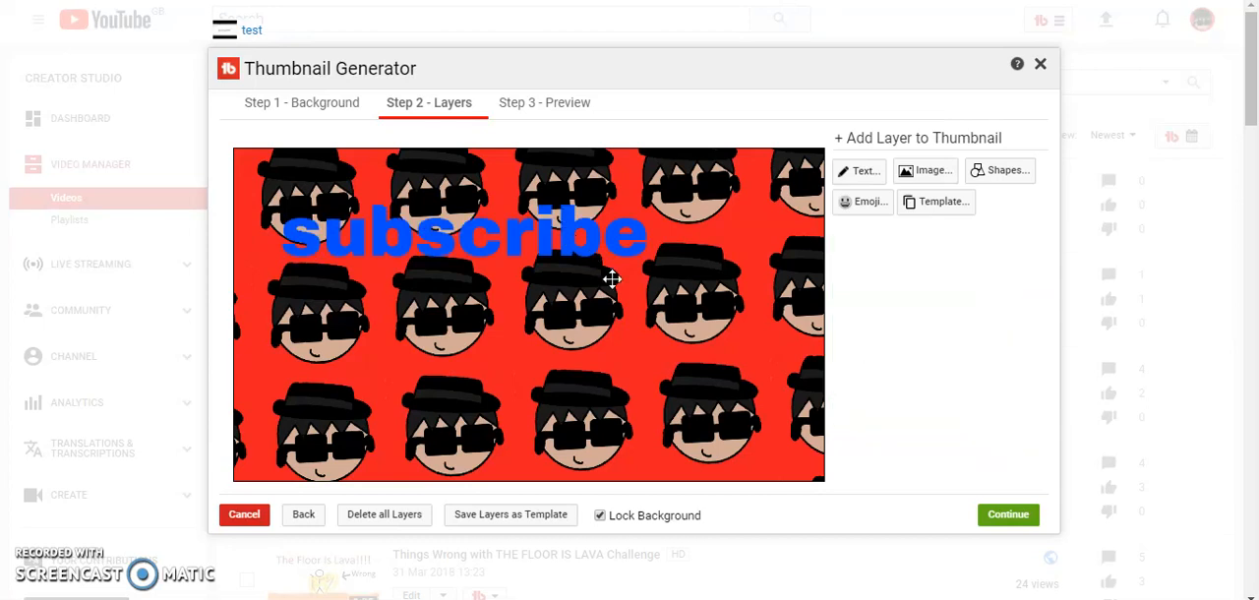
Step: Move, enlarge and rotate the subscribe text diagonally across the thumbnail
left_click_drag(600, 269, 656, 348)
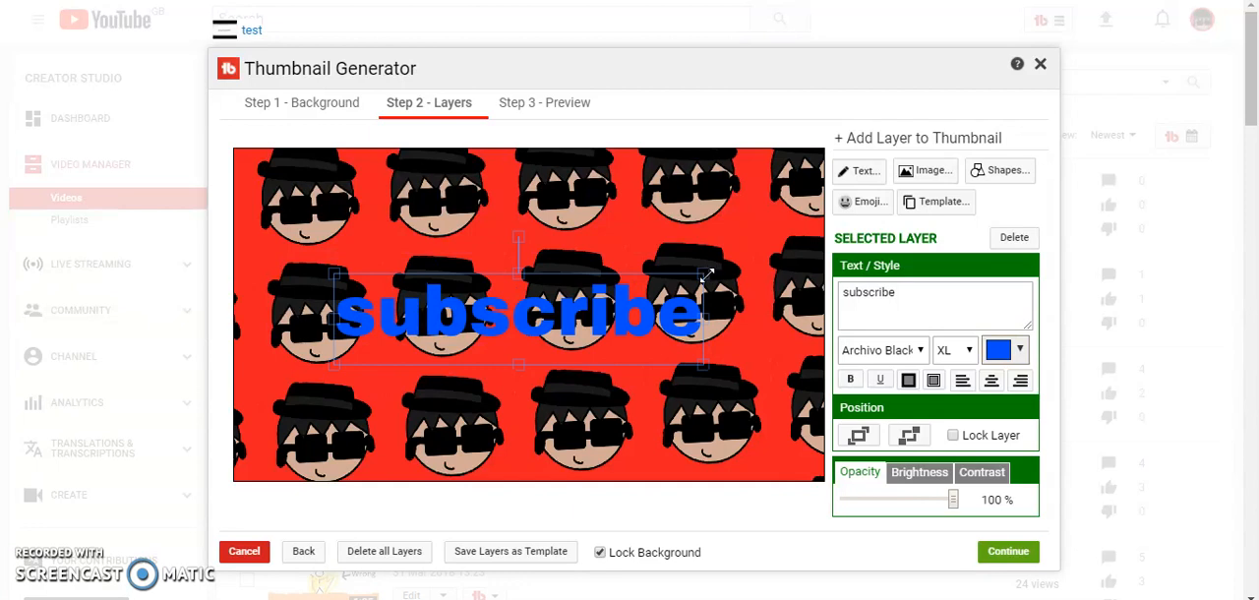
left_click_drag(706, 277, 787, 255)
left_click_drag(560, 218, 582, 272)
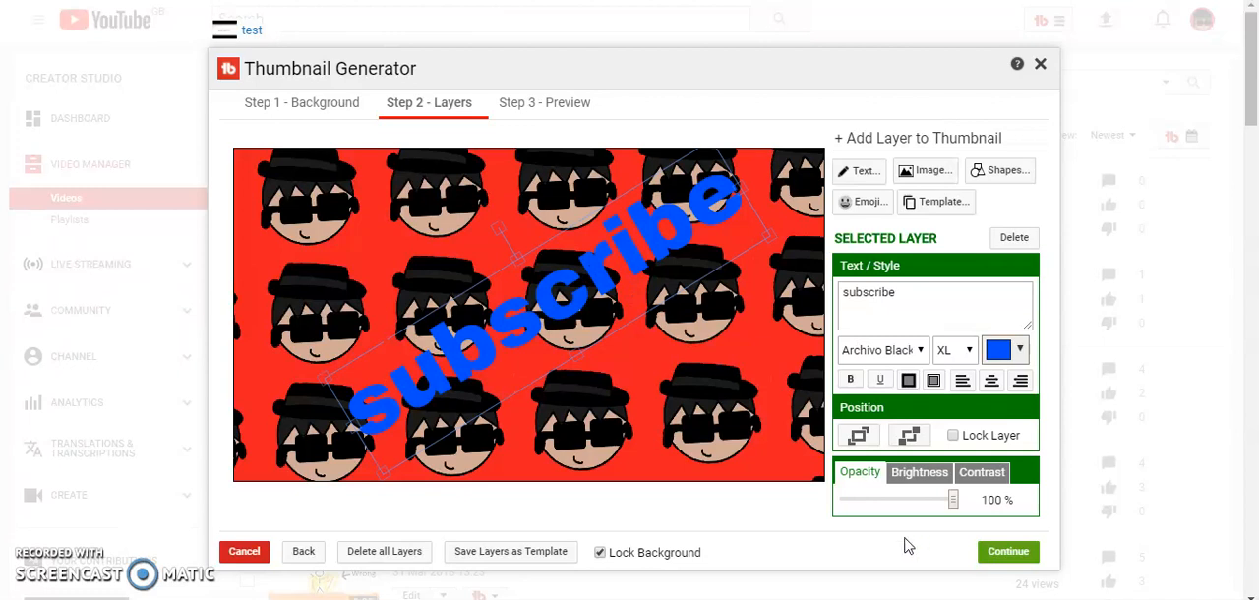
Step: Continue to the preview and scroll through the YouTube search results preview
left_click(1007, 554)
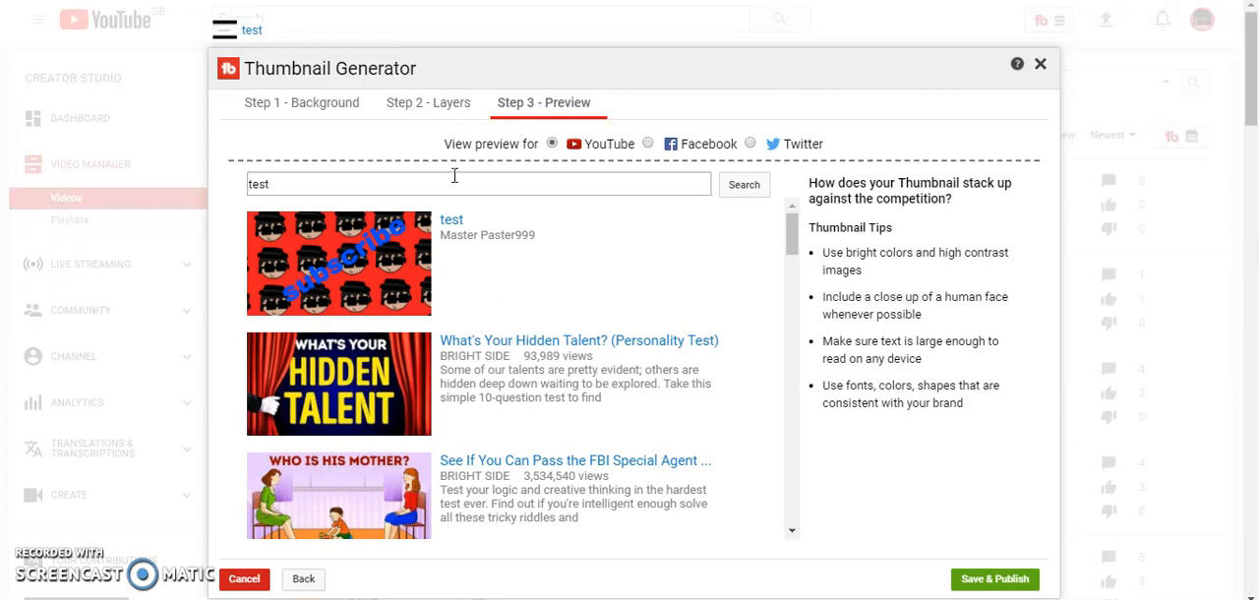
scroll(499, 350, "down", 1)
scroll(500, 350, "up", 1)
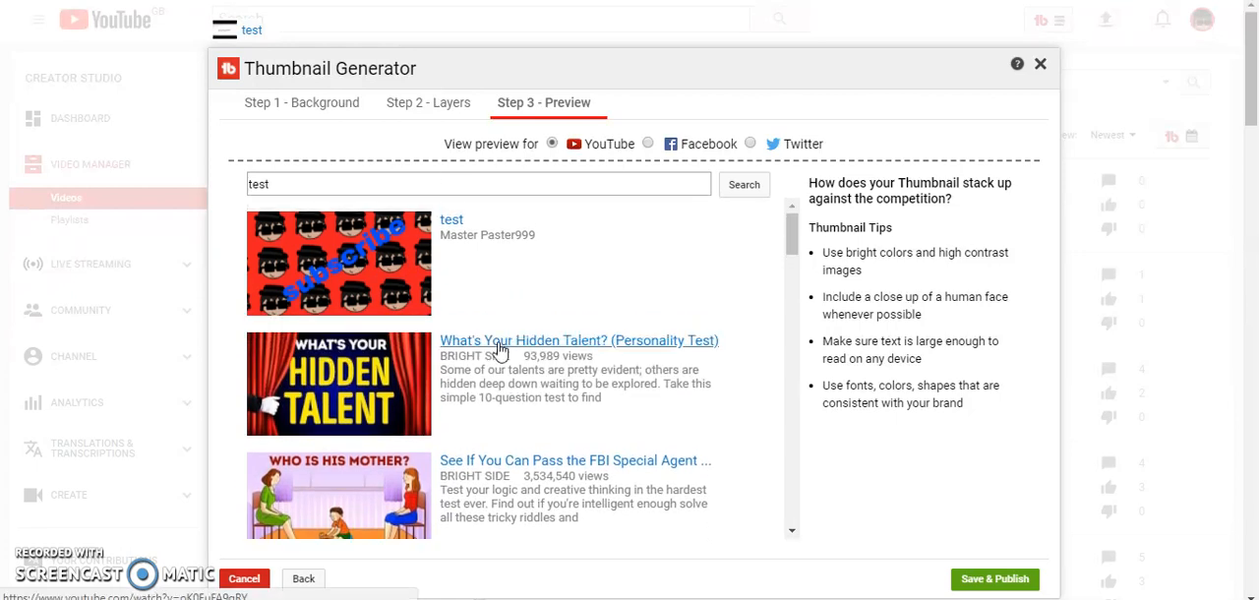
scroll(468, 414, "down", 3)
scroll(469, 414, "down", 3)
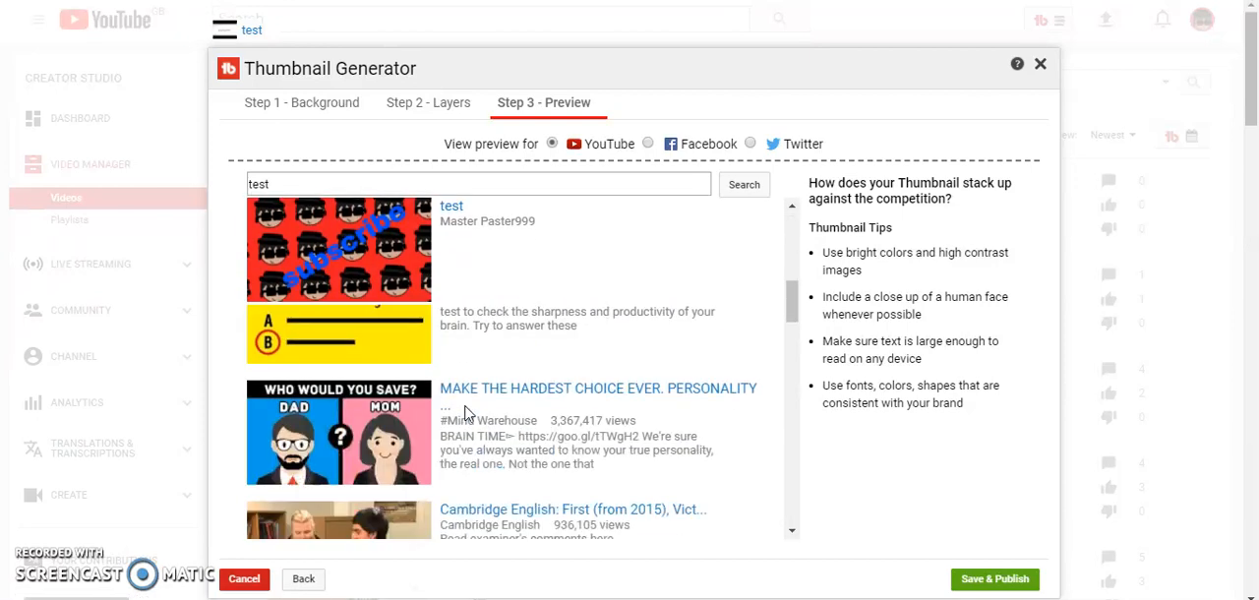
scroll(468, 414, "down", 1)
scroll(464, 413, "up", 6)
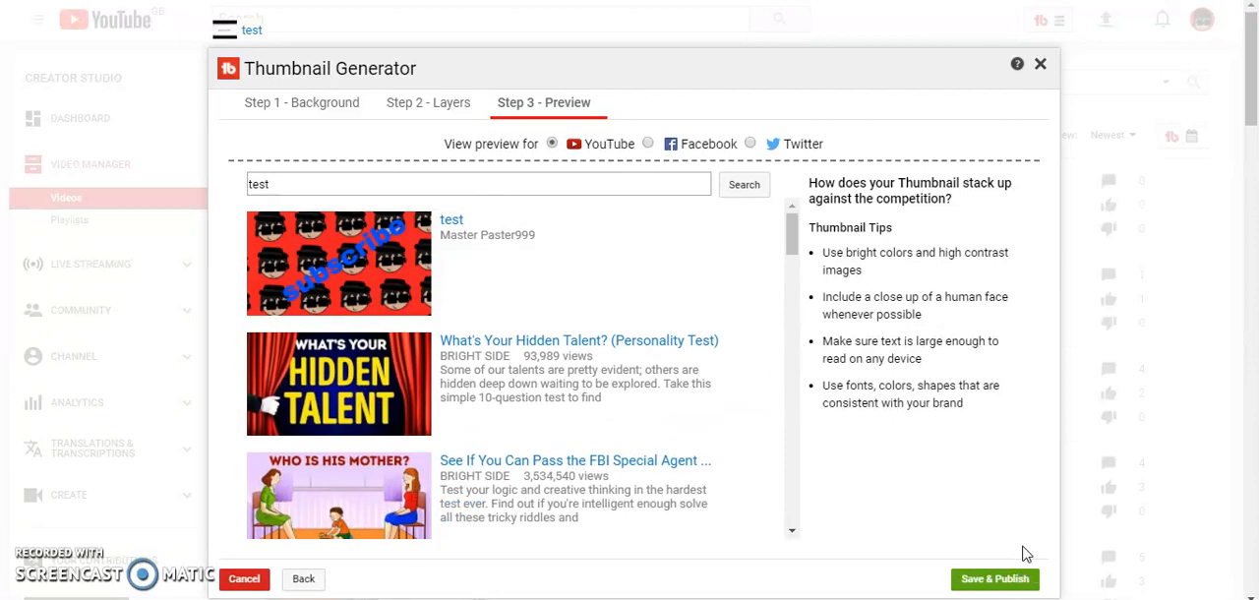
Step: Save and publish the thumbnail, confirm, and reload the page
left_click(1023, 577)
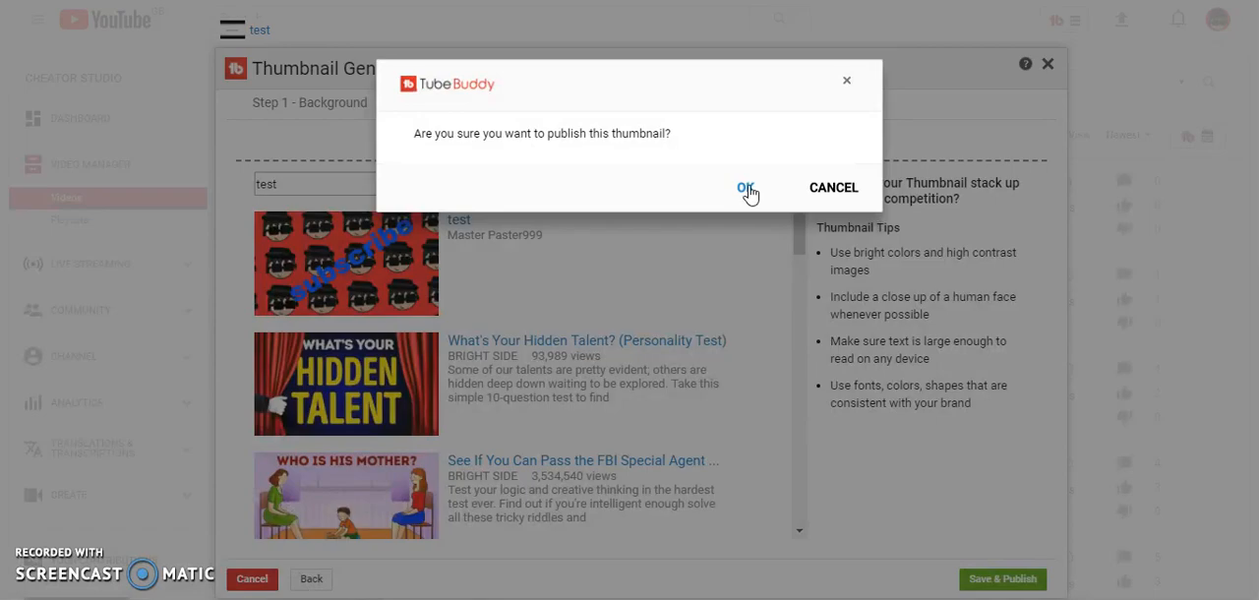
left_click(745, 189)
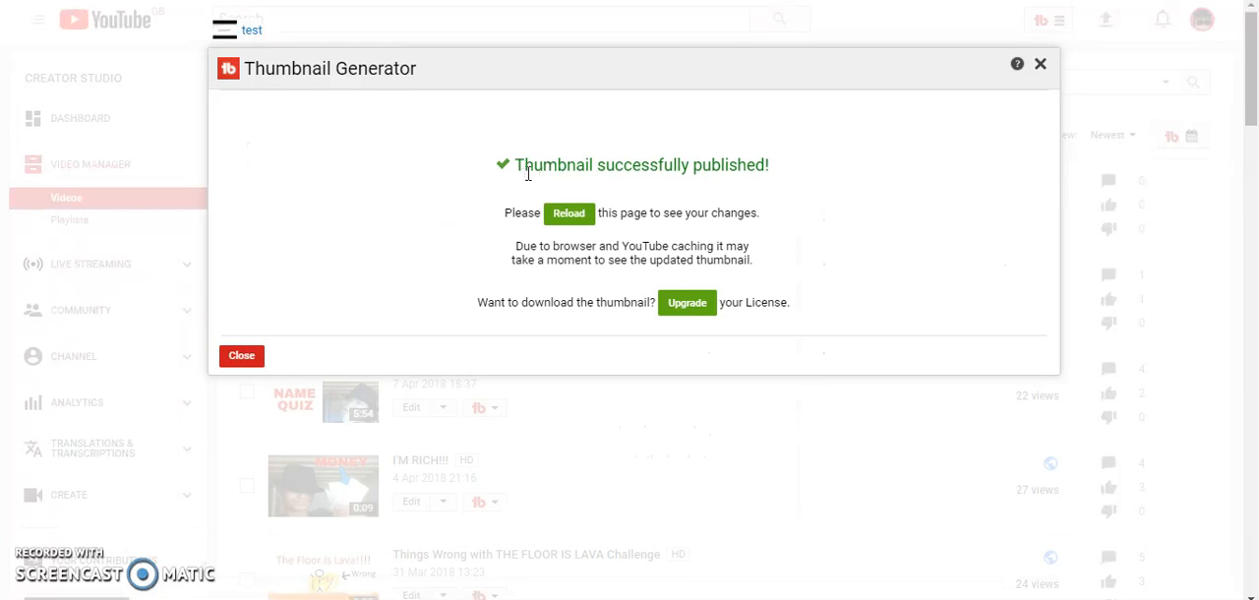
left_click(568, 218)
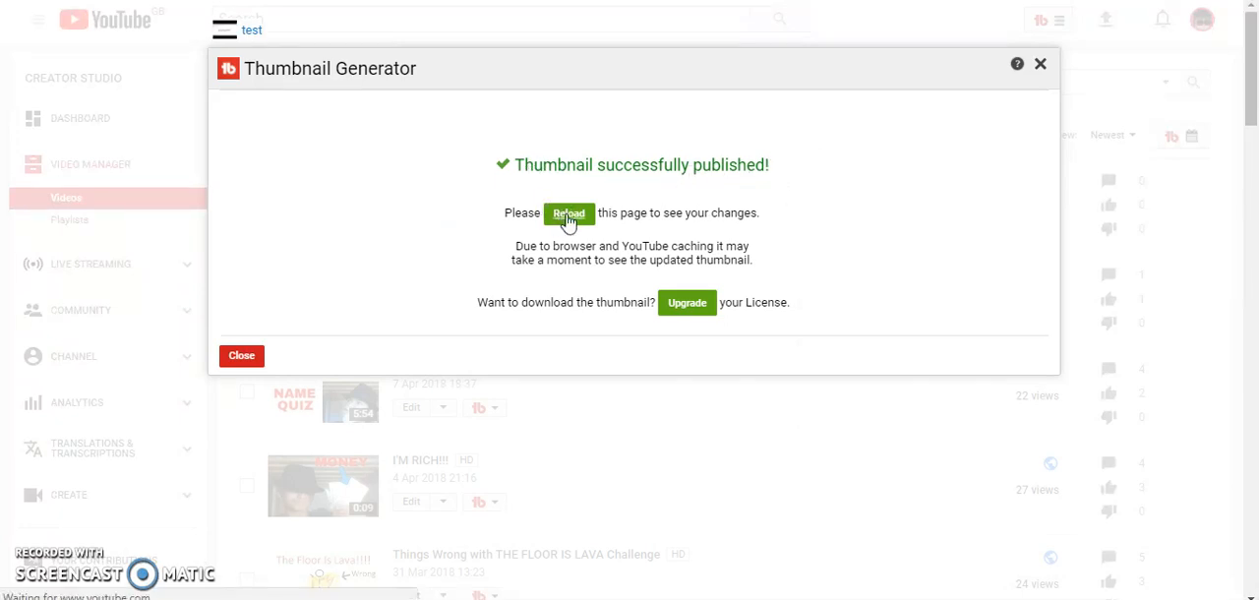